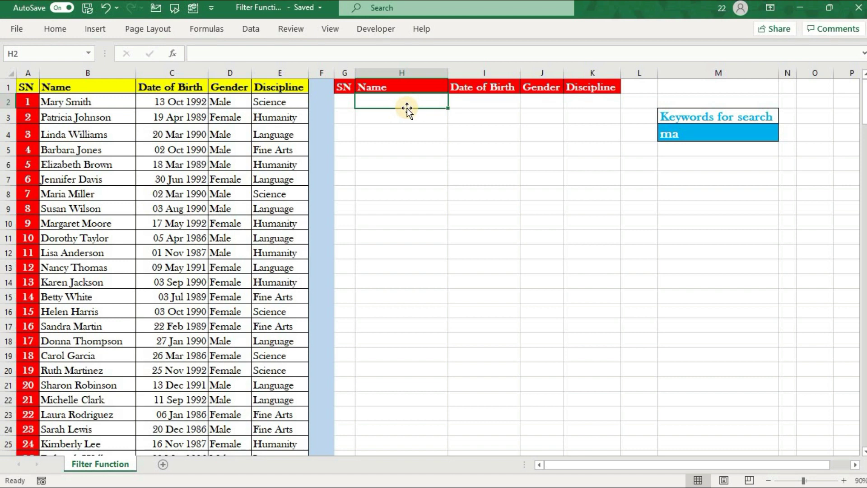
Start a FILTER formula in H2 with the absolute range $B$2:$E$201 as the array argument
{"action": "type", "text": "=filter"}
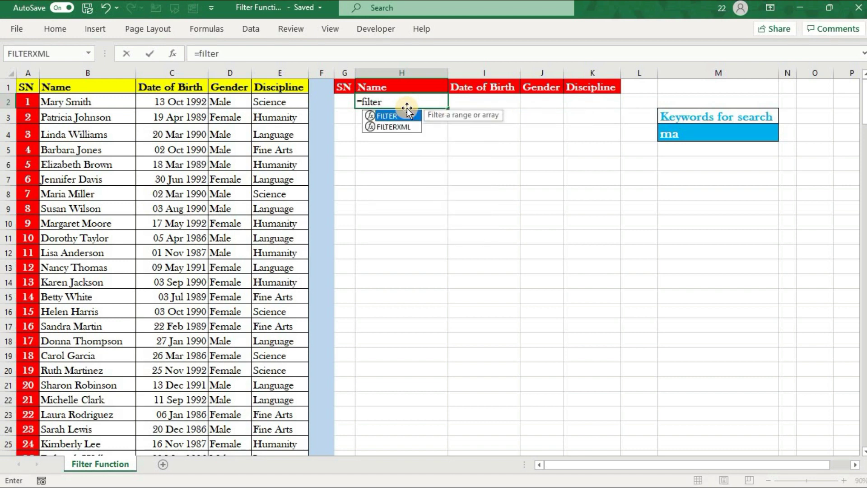
{"action": "key", "text": "Tab"}
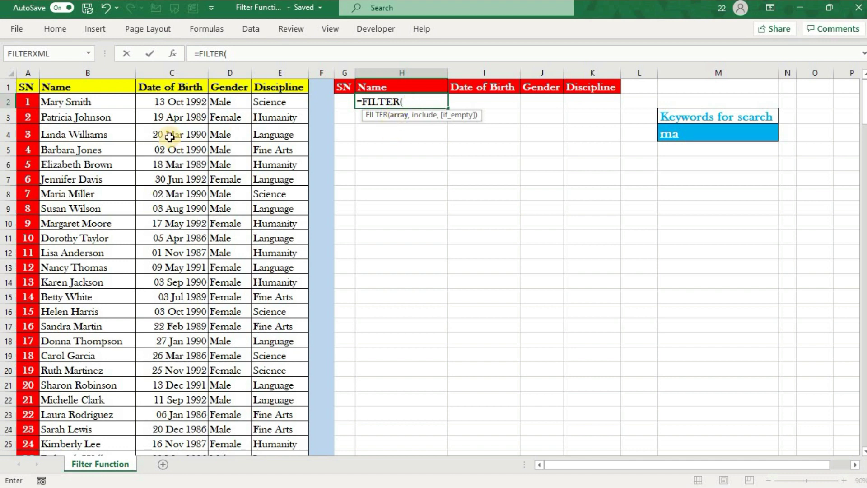
{"action": "left_click", "coordinate": [109, 103]}
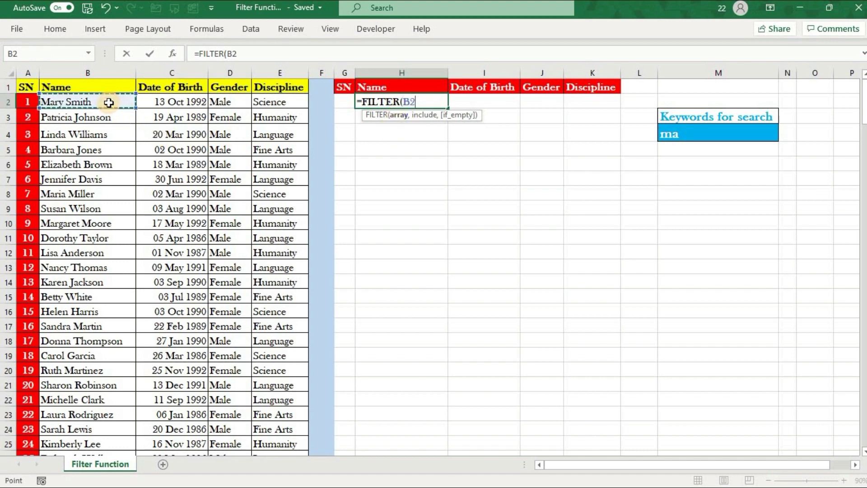
{"action": "key", "text": "ctrl+shift+Down"}
{"action": "key", "text": "ctrl+shift+Right"}
{"action": "key", "text": "F4"}
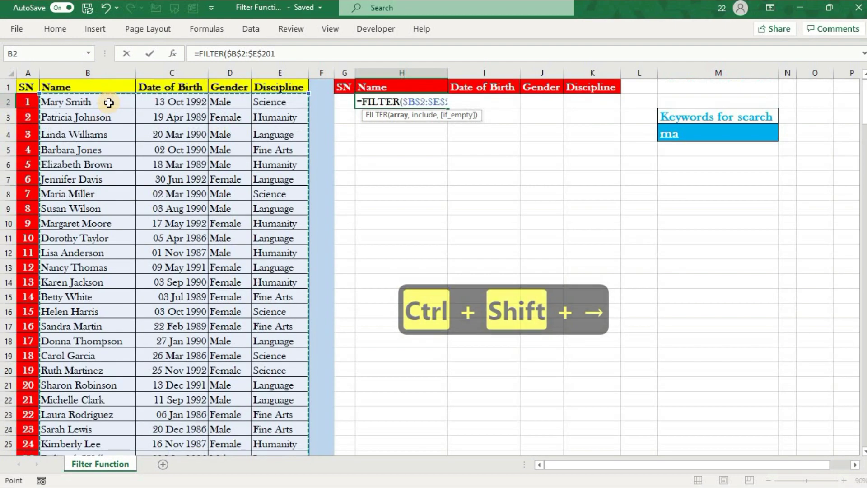
{"action": "type", "text": ","}
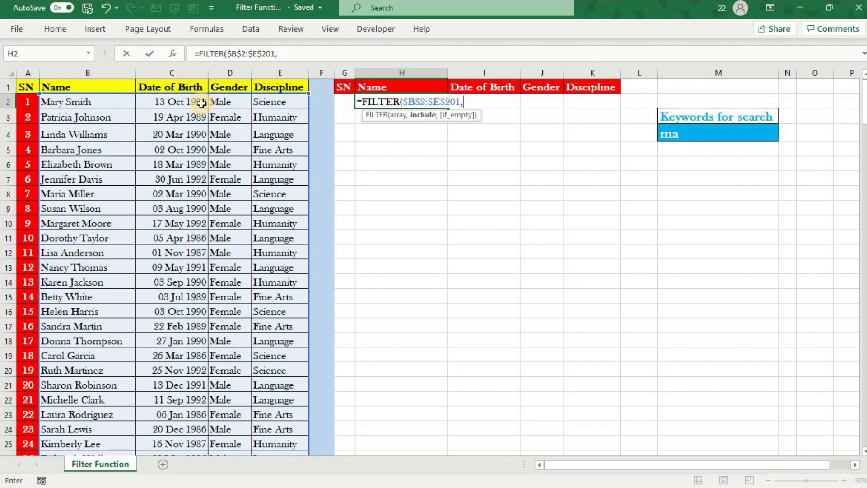
Complete the formula with the include condition $D$2:$D$201="Males" and "Not found" as the if_empty value
{"action": "left_click", "coordinate": [220, 99]}
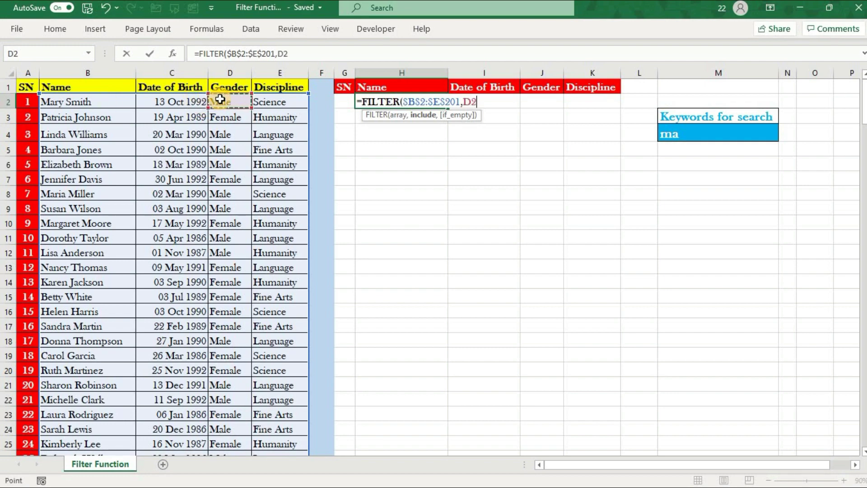
{"action": "key", "text": "ctrl+shift+Down"}
{"action": "key", "text": "F4"}
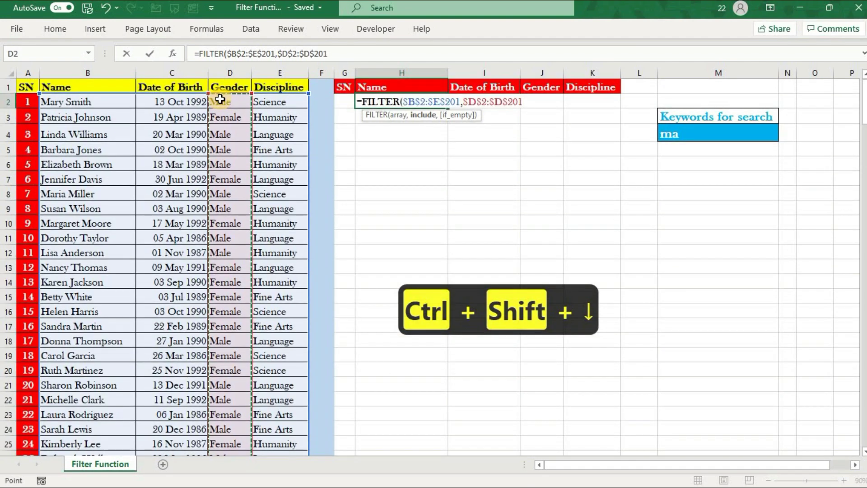
{"action": "type", "text": "="}
{"action": "type", "text": "\""}
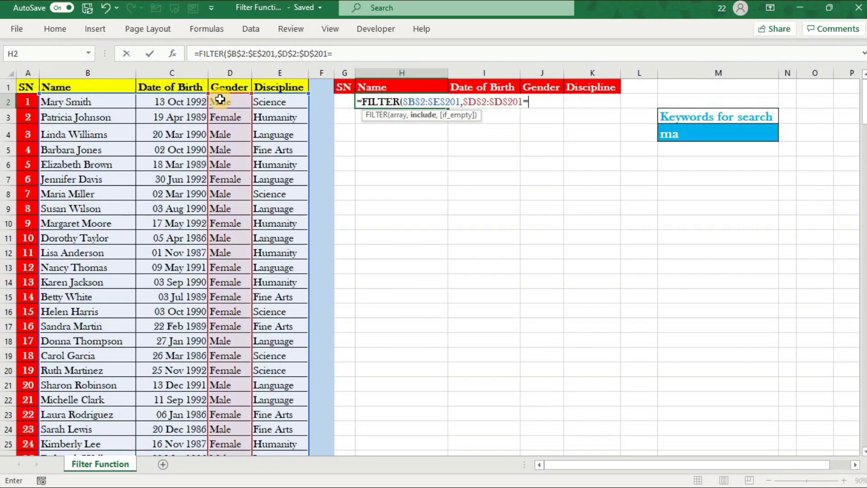
{"action": "type", "text": "Males\","}
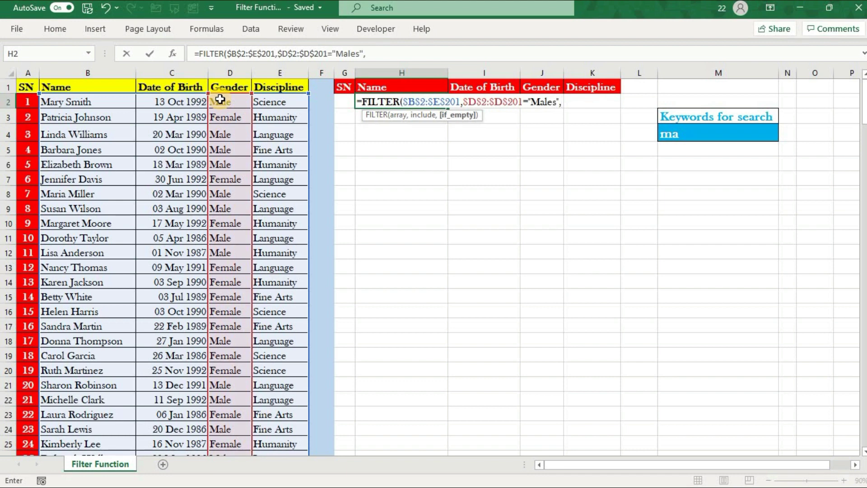
{"action": "type", "text": "\"Not found\")"}
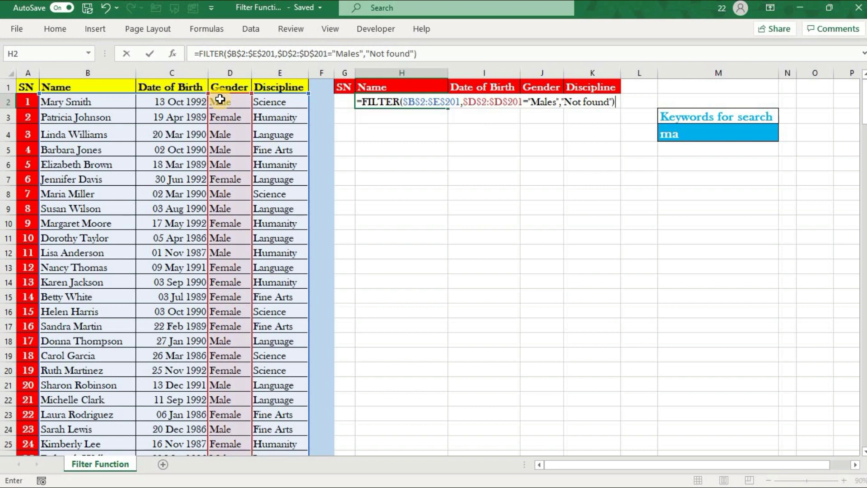
{"action": "key", "text": "Return"}
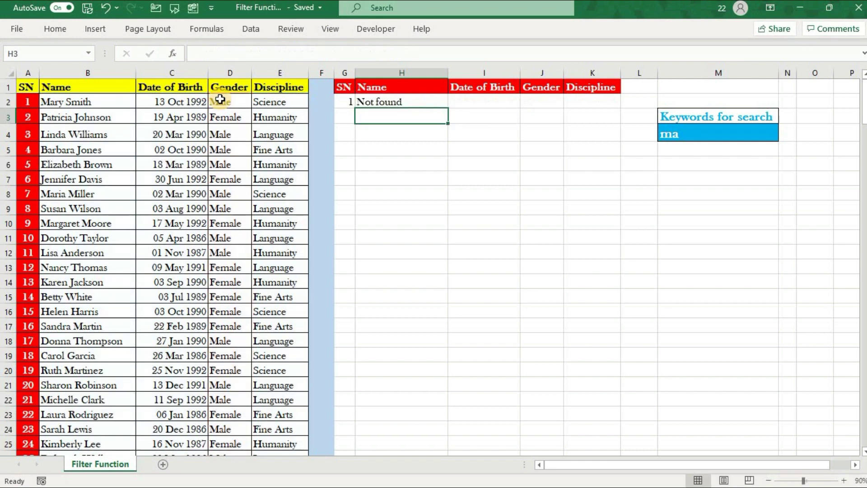
Correct the gender criterion in the H2 FILTER formula to "Male"
{"action": "left_click", "coordinate": [368, 104]}
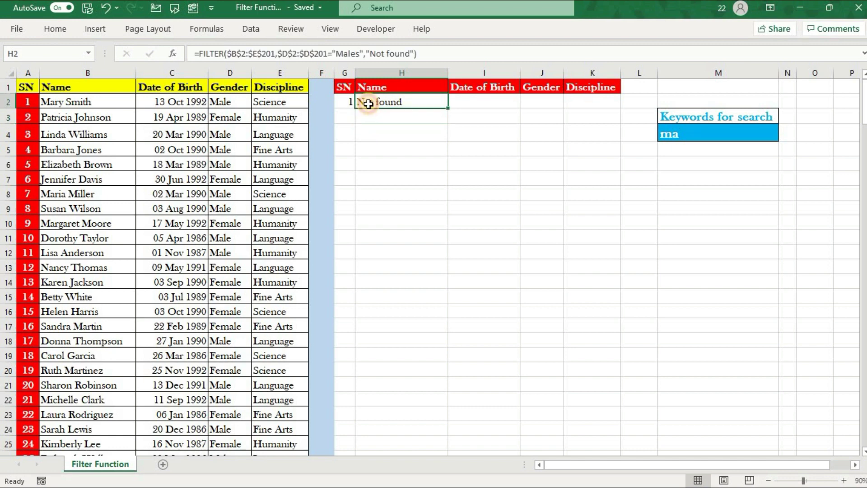
{"action": "double_click", "coordinate": [370, 103]}
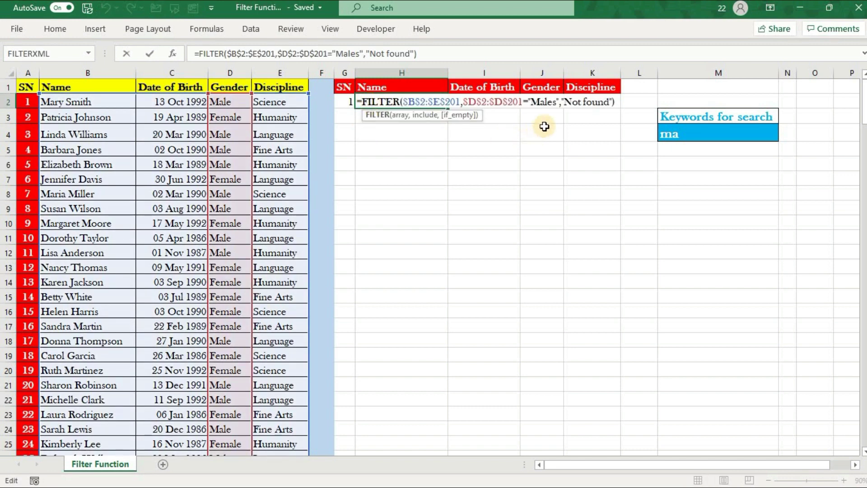
{"action": "left_click", "coordinate": [553, 100]}
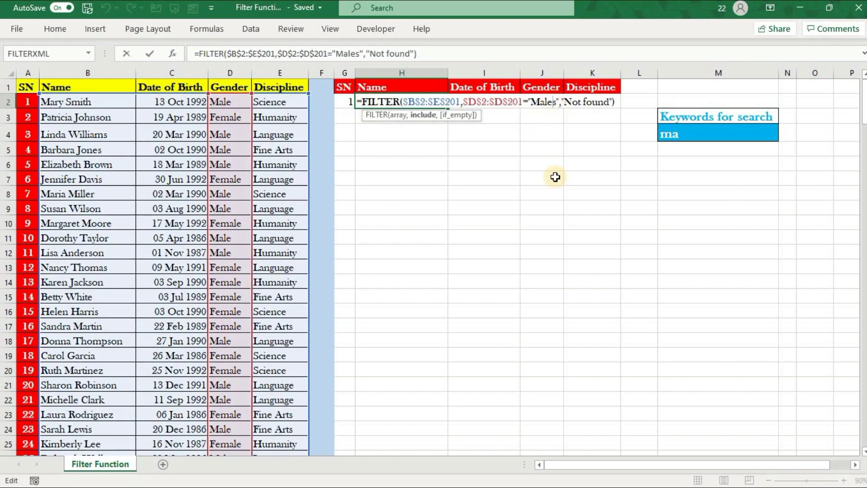
{"action": "key", "text": "BackSpace"}
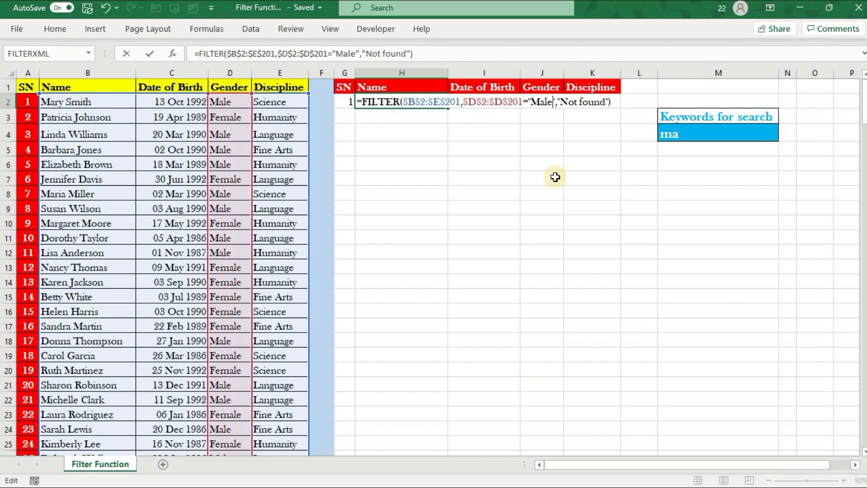
{"action": "key", "text": "Return"}
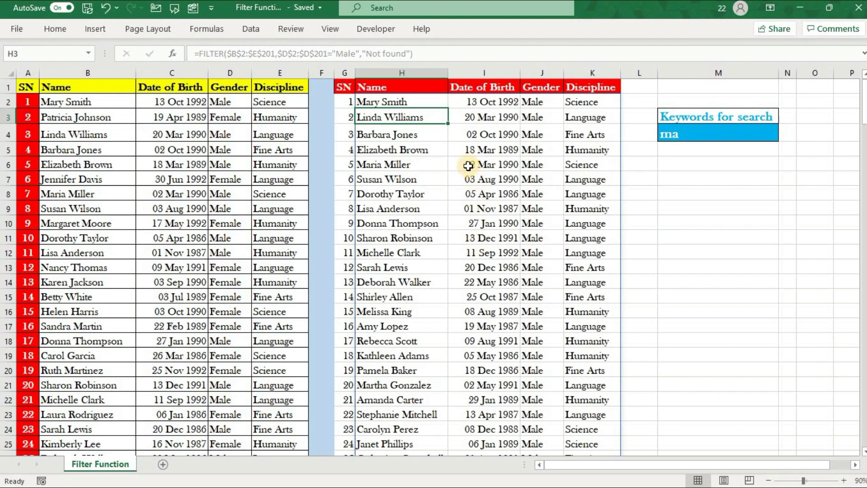
Change the gender criterion in the H2 FILTER formula to "Female"
{"action": "double_click", "coordinate": [368, 99]}
{"action": "left_click", "coordinate": [530, 102]}
{"action": "key", "text": "Delete"}
{"action": "type", "text": "Fem"}
{"action": "key", "text": "Return"}
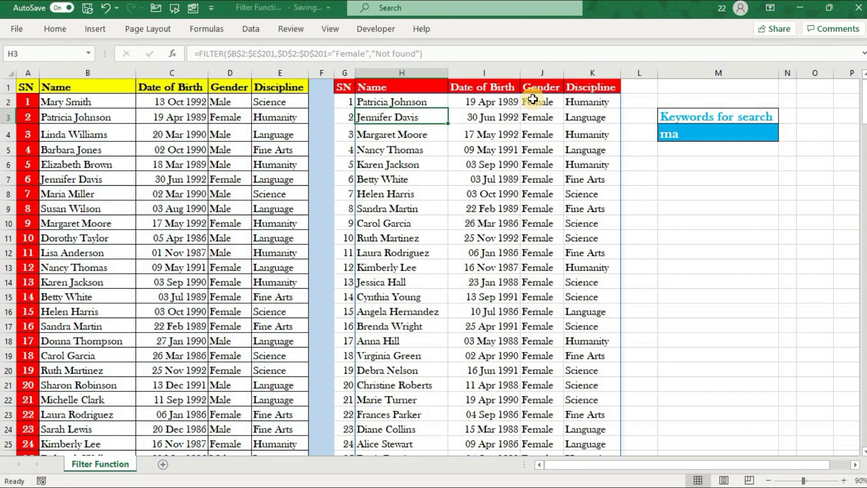
Wrap H2's include argument in AND, adding the second condition $E$2:$E$201="Science" beside the gender condition
{"action": "double_click", "coordinate": [372, 101]}
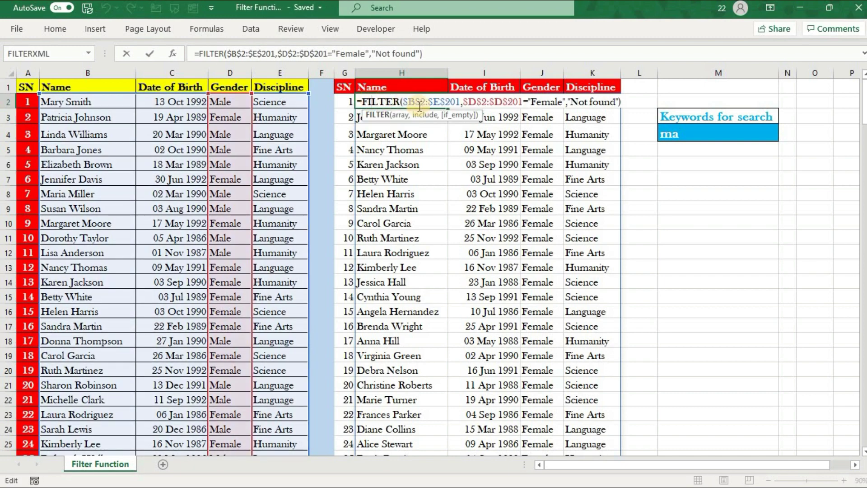
{"action": "left_click", "coordinate": [465, 102]}
{"action": "type", "text": "and"}
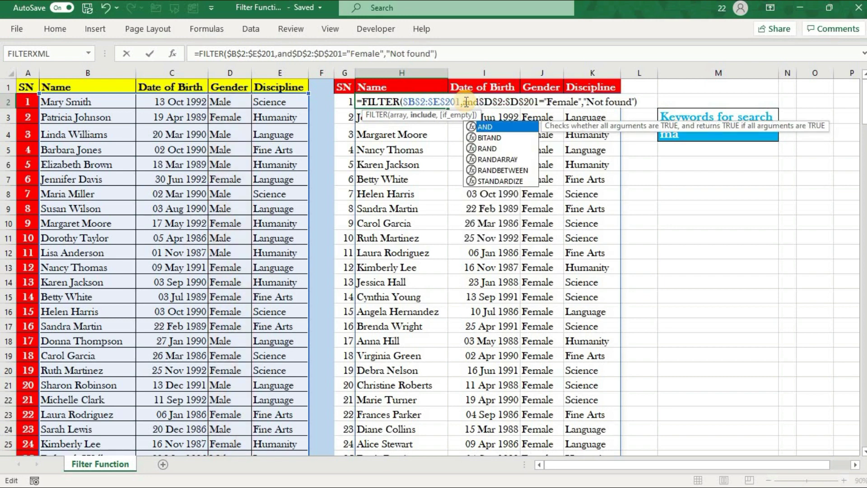
{"action": "key", "text": "Tab"}
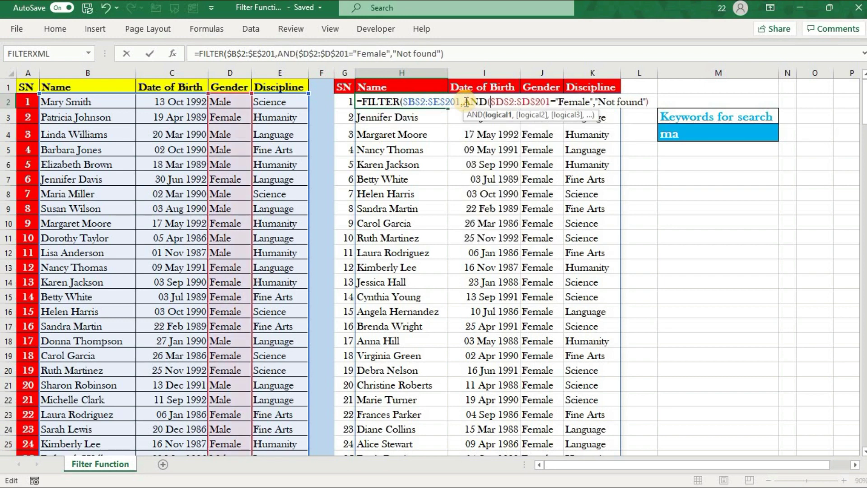
{"action": "left_click", "coordinate": [596, 101]}
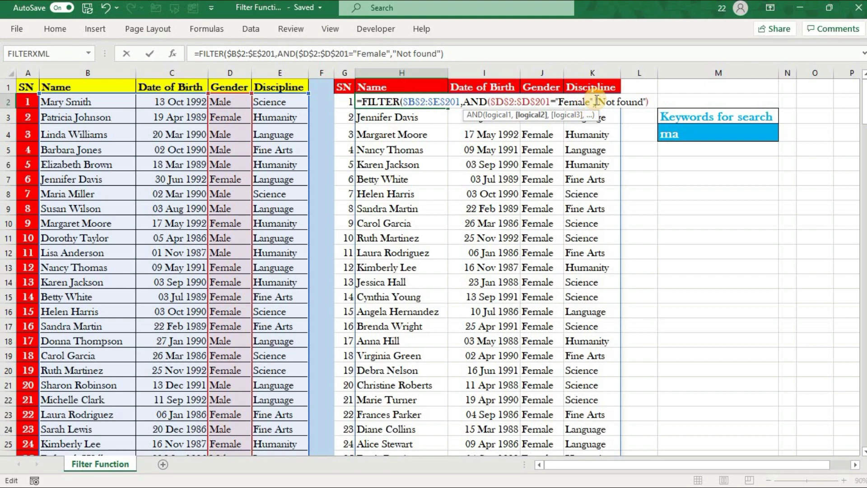
{"action": "left_click", "coordinate": [263, 100]}
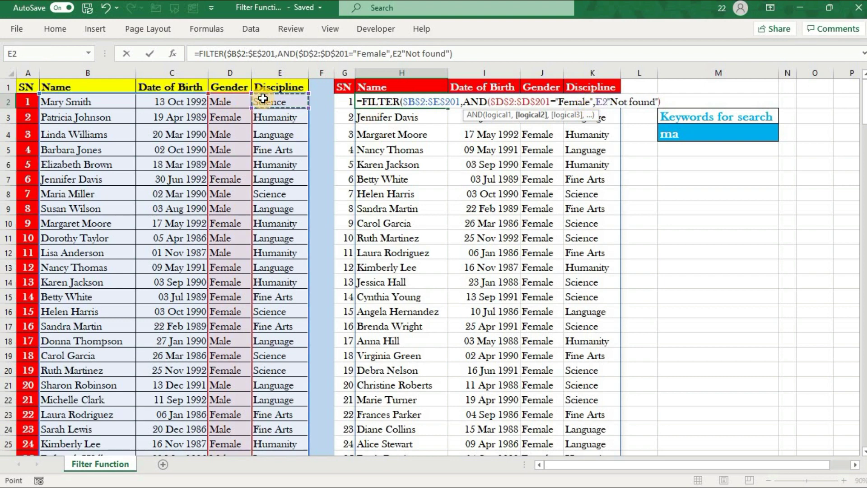
{"action": "key", "text": "ctrl+shift+Down"}
{"action": "key", "text": "F4"}
{"action": "type", "text": "=\"Science"}
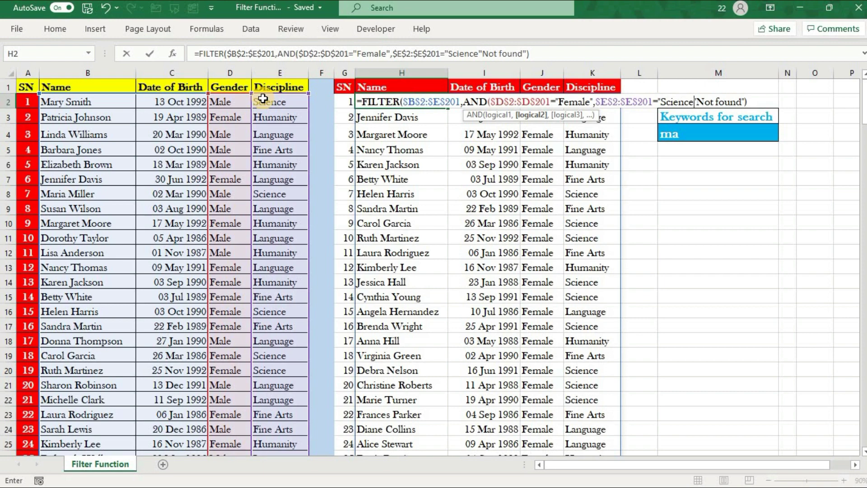
{"action": "type", "text": "\","}
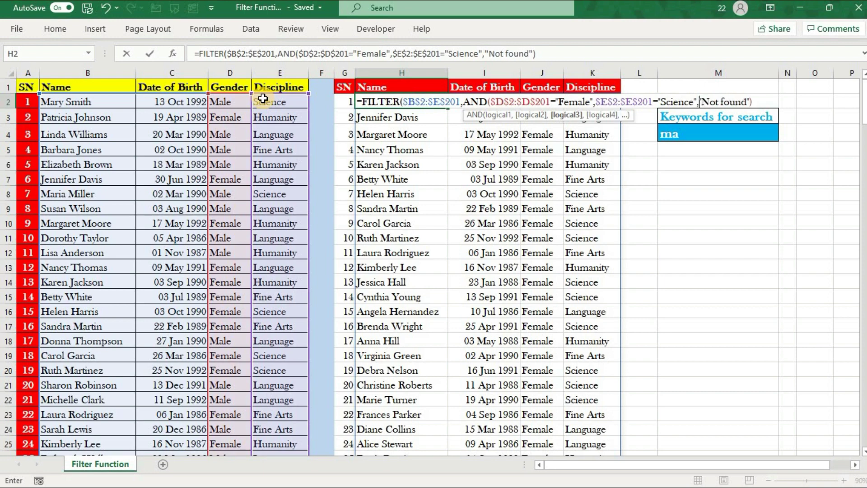
{"action": "key", "text": "Return"}
{"action": "key", "text": "Return"}
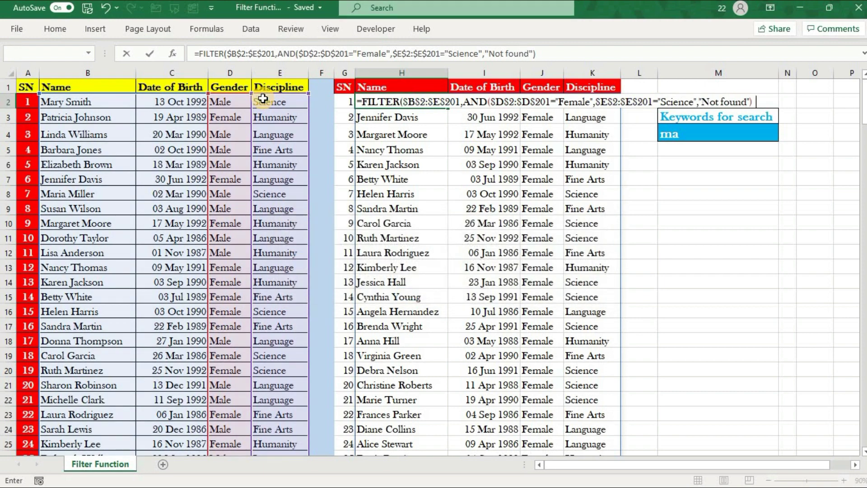
Remove the AND function name and its opening parenthesis from the formula in H2
{"action": "double_click", "coordinate": [380, 100]}
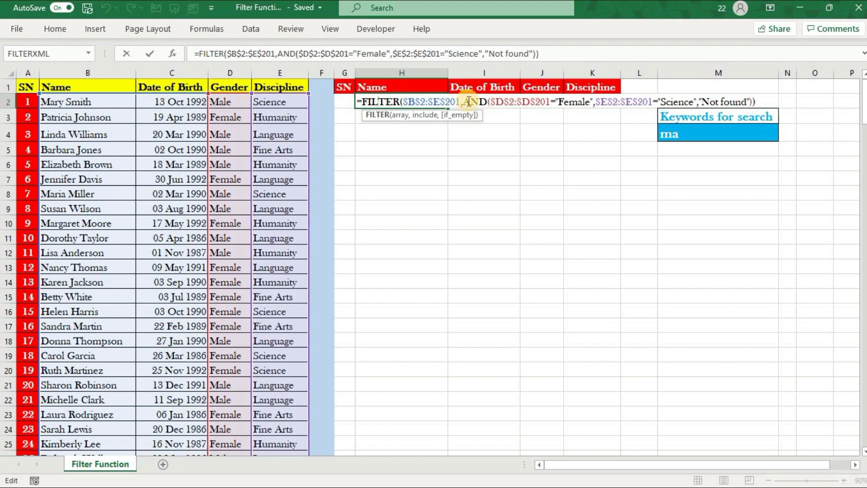
{"action": "left_click", "coordinate": [468, 102]}
{"action": "key", "text": "BackSpace"}
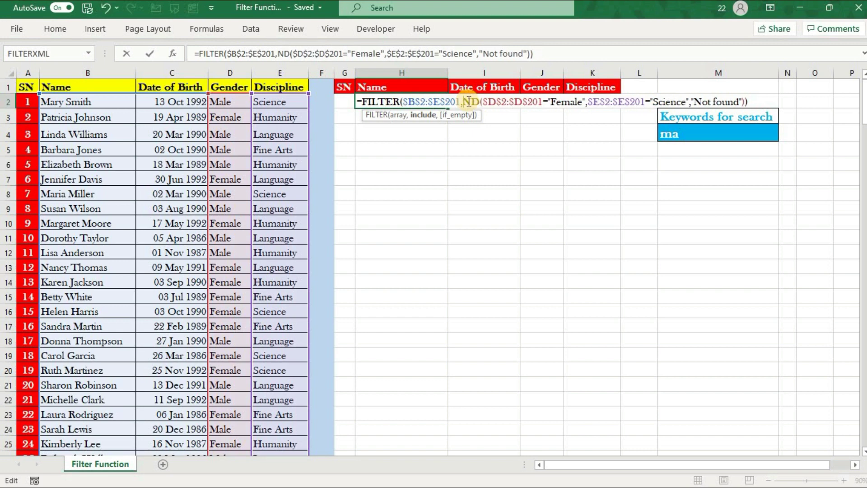
{"action": "key", "text": "Delete"}
{"action": "key", "text": "Delete"}
{"action": "key", "text": "Delete"}
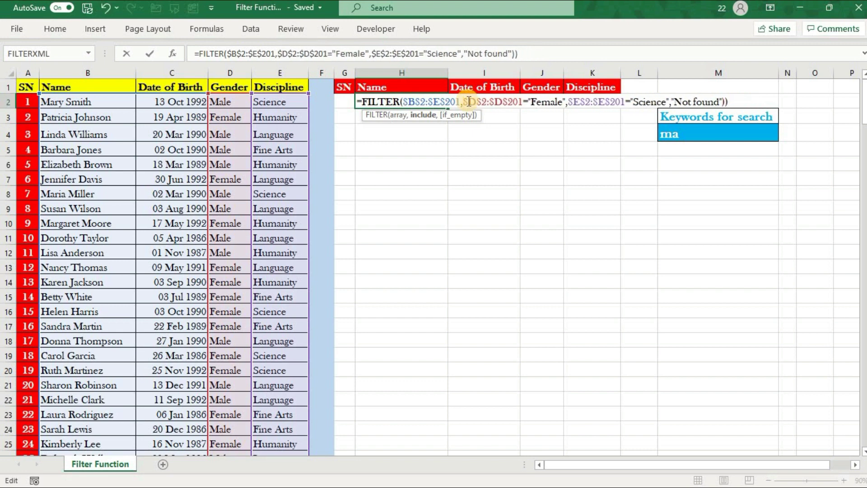
Enclose the gender and discipline conditions in separate parentheses, join them with *, and enter the formula
{"action": "type", "text": "("}
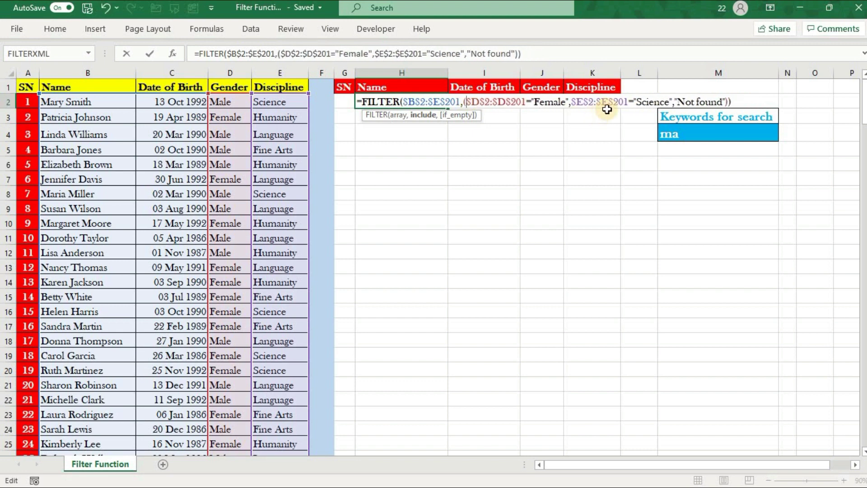
{"action": "left_click", "coordinate": [572, 102]}
{"action": "key", "text": "BackSpace"}
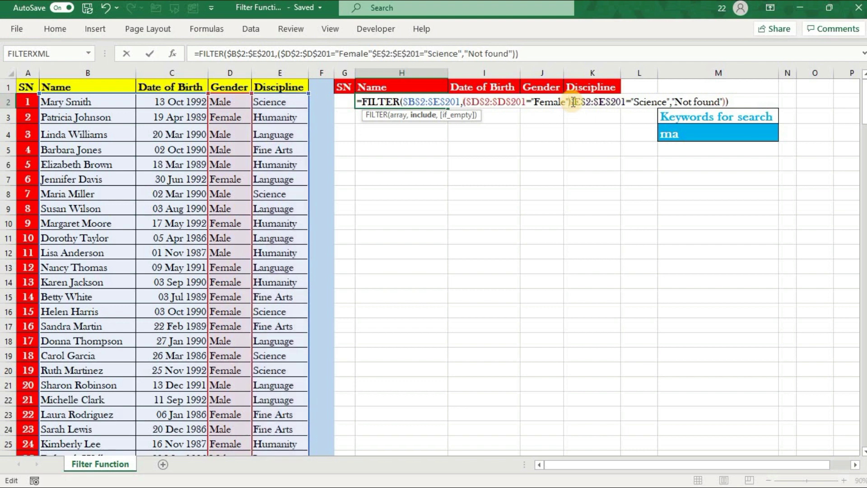
{"action": "type", "text": ")*"}
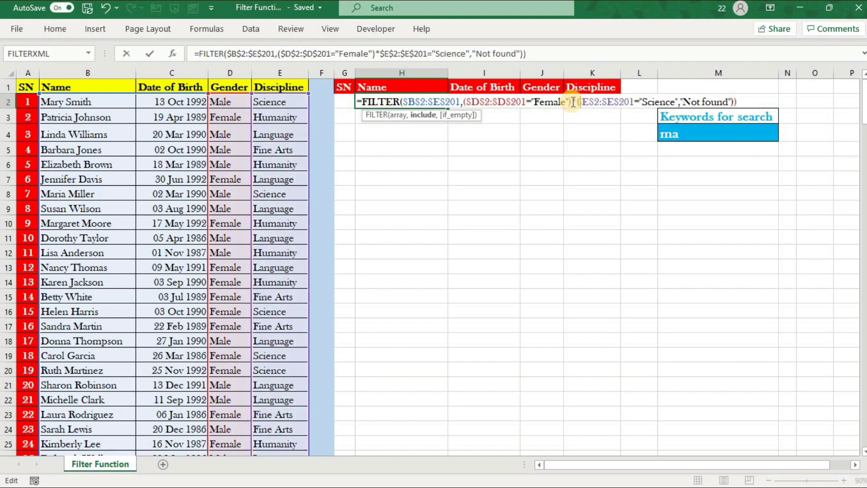
{"action": "type", "text": "("}
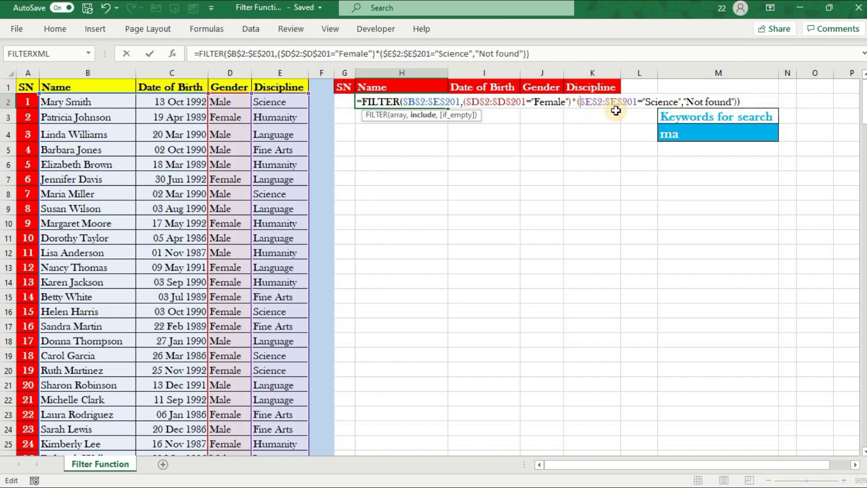
{"action": "left_click", "coordinate": [680, 102]}
{"action": "type", "text": ")"}
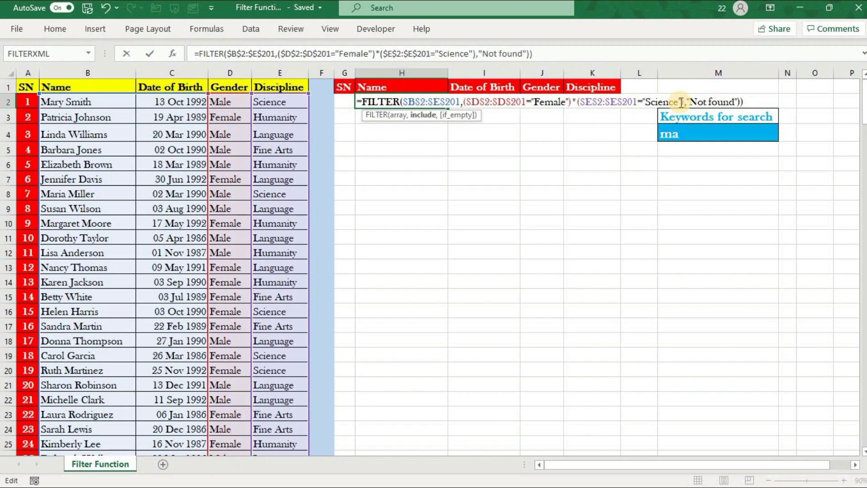
{"action": "key", "text": "Return"}
{"action": "key", "text": "Return"}
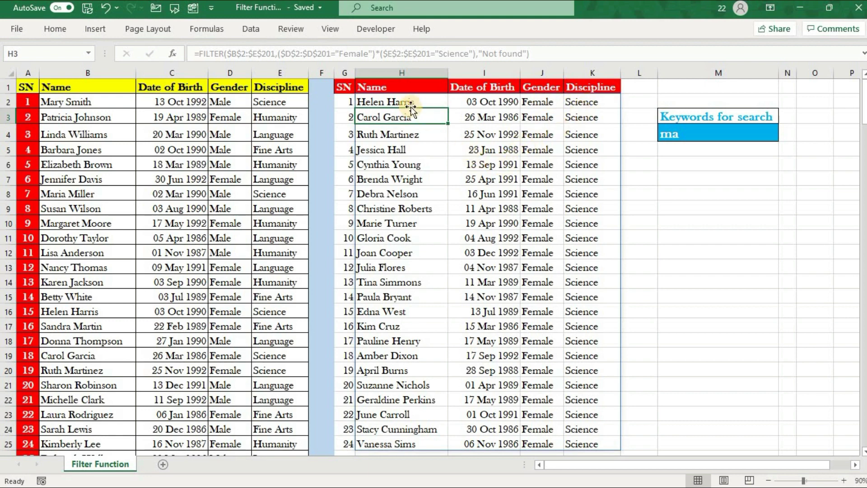
Begin a third multiplied condition in H2's FILTER formula after the Science condition, referencing the absolute date-of-birth range $C$2:$C$201
{"action": "double_click", "coordinate": [369, 104]}
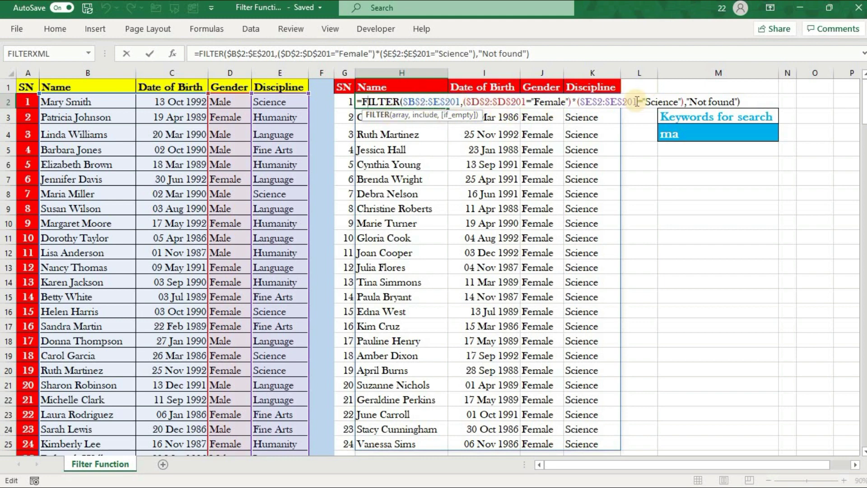
{"action": "left_click", "coordinate": [685, 103]}
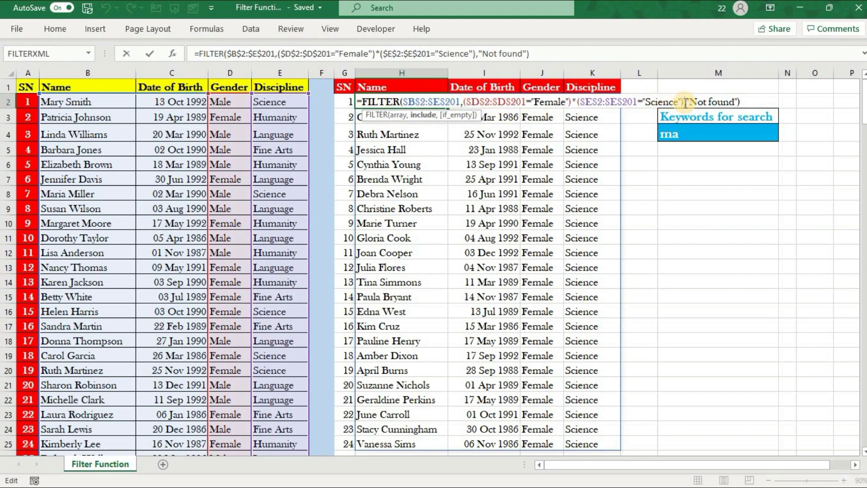
{"action": "type", "text": "*"}
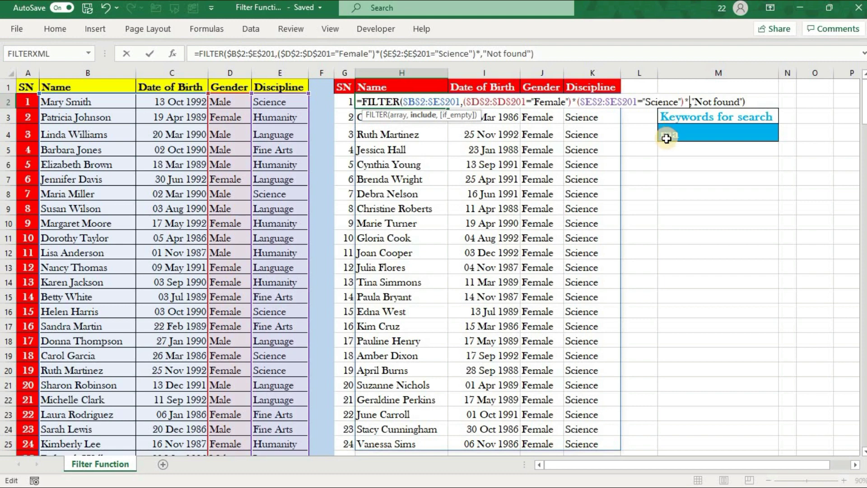
{"action": "type", "text": "("}
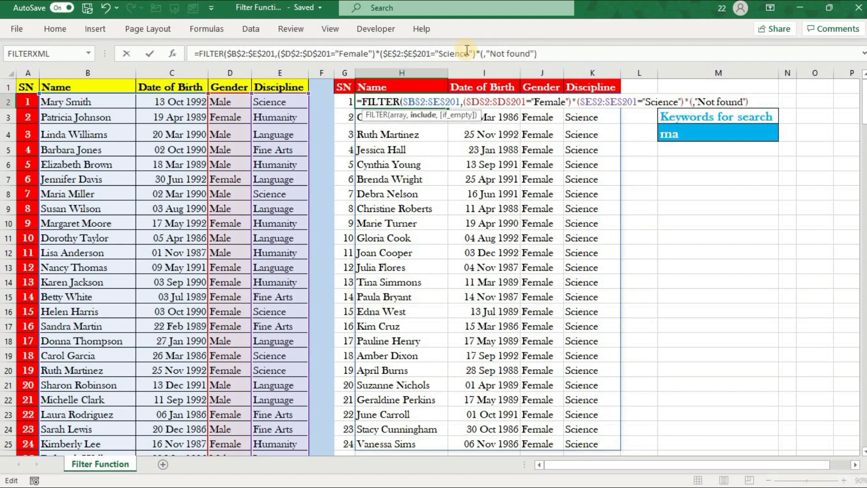
{"action": "left_click", "coordinate": [173, 100]}
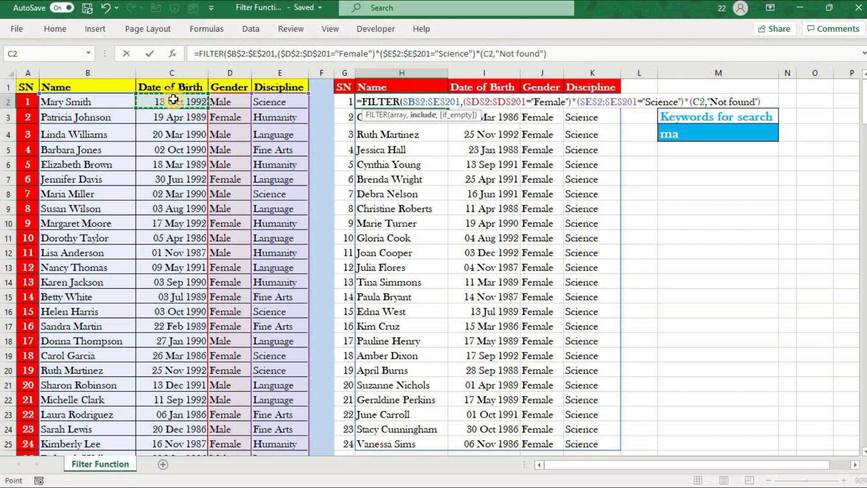
{"action": "key", "text": "ctrl+shift+Down"}
{"action": "key", "text": "F4"}
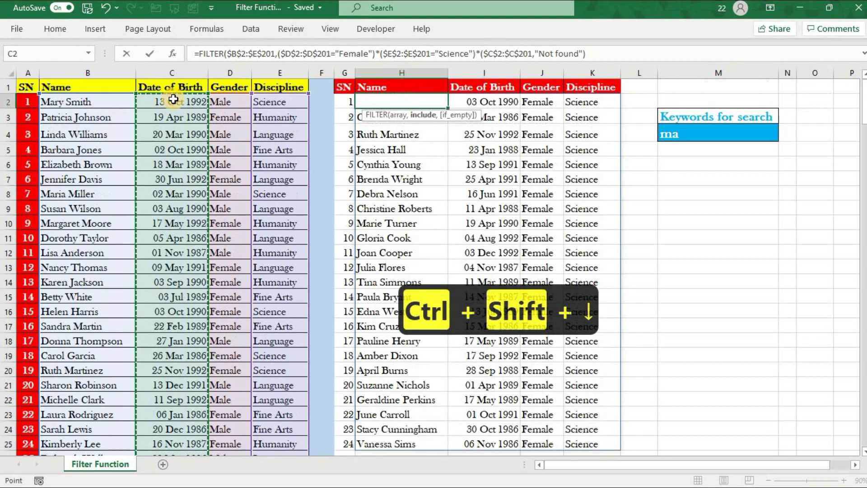
Complete the date-of-birth condition as greater than DATE(1991,1,1), close its parenthesis, and enter the formula
{"action": "type", "text": ">"}
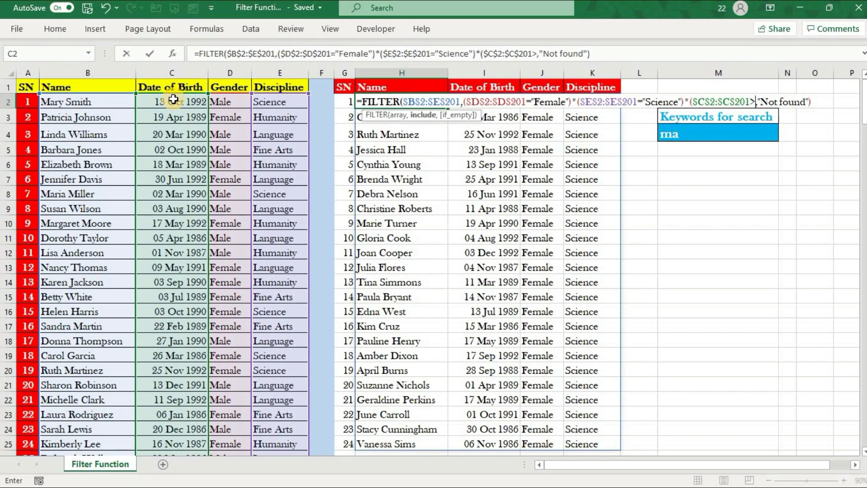
{"action": "type", "text": "DATE("}
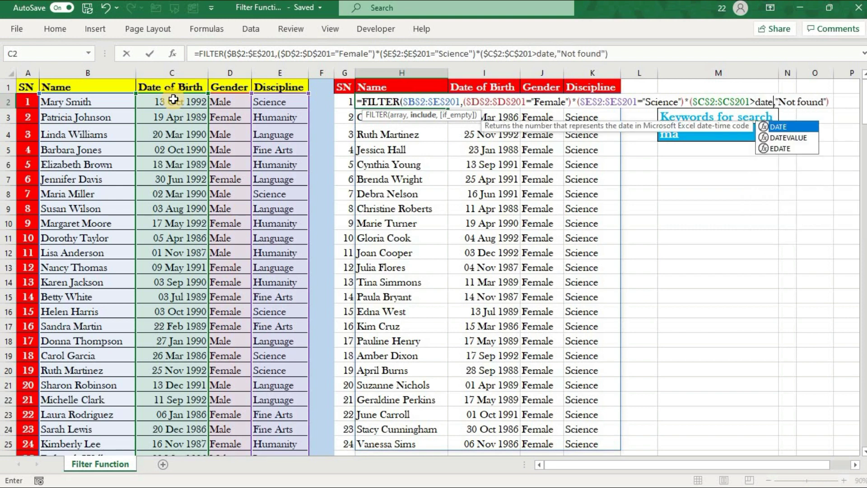
{"action": "key", "text": "End"}
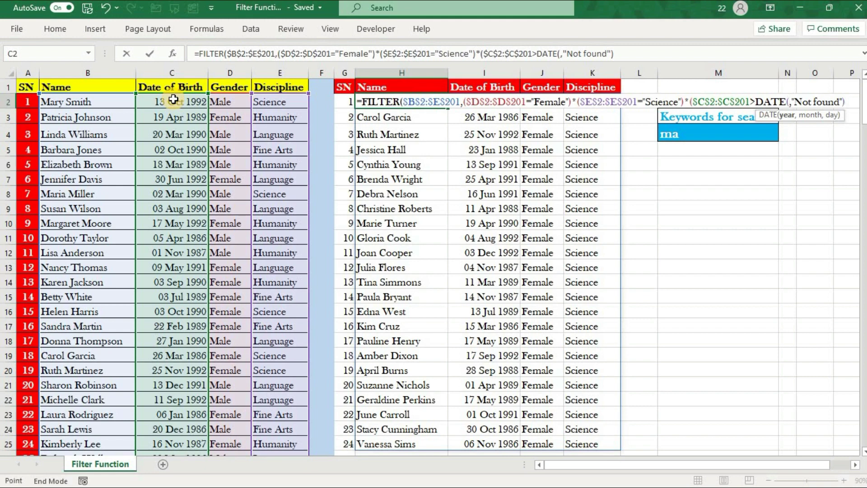
{"action": "key", "text": "End"}
{"action": "type", "text": "1991,"}
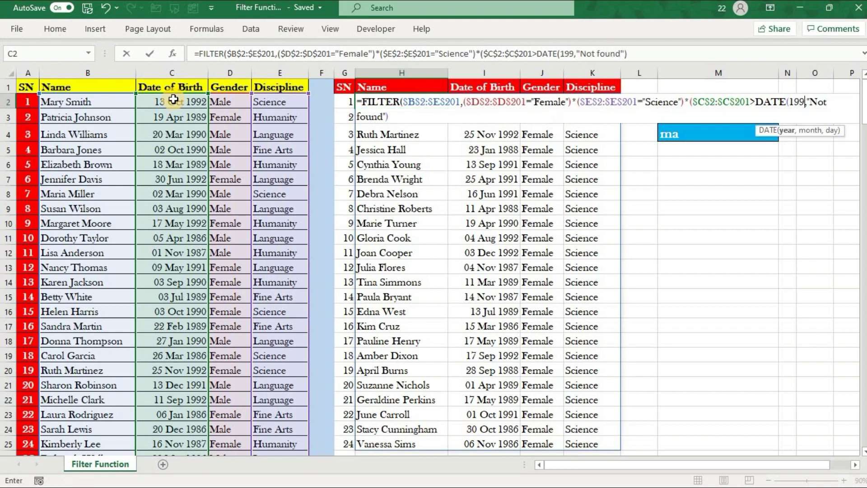
{"action": "type", "text": "11"}
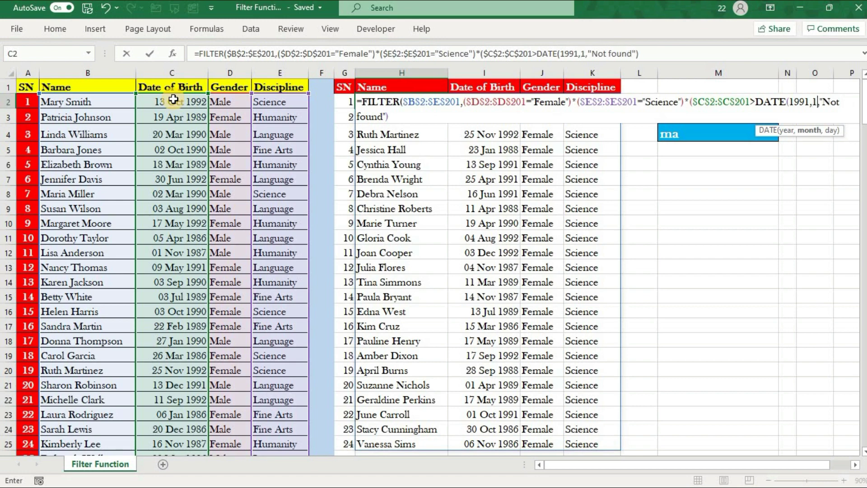
{"action": "key", "text": "BackSpace"}
{"action": "type", "text": ",1)"}
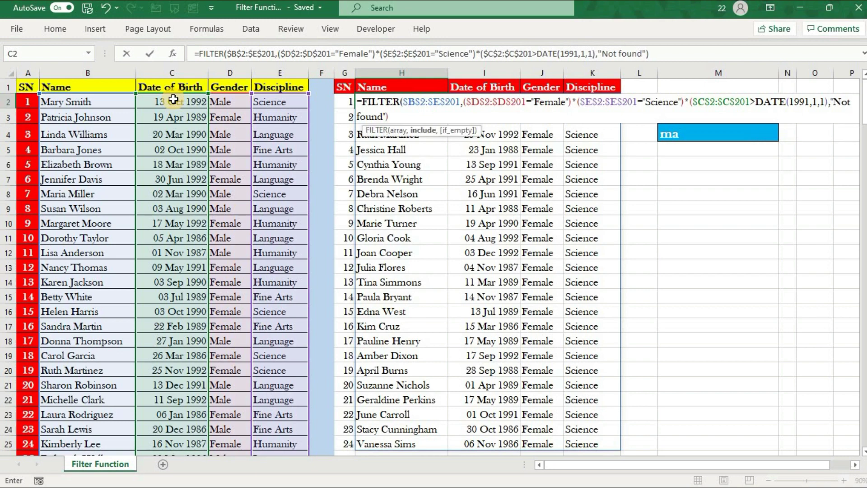
{"action": "type", "text": ")"}
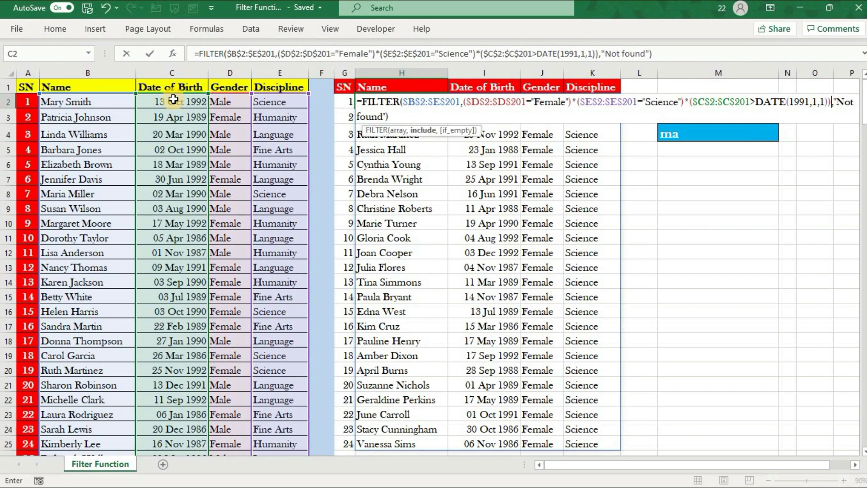
{"action": "key", "text": "Return"}
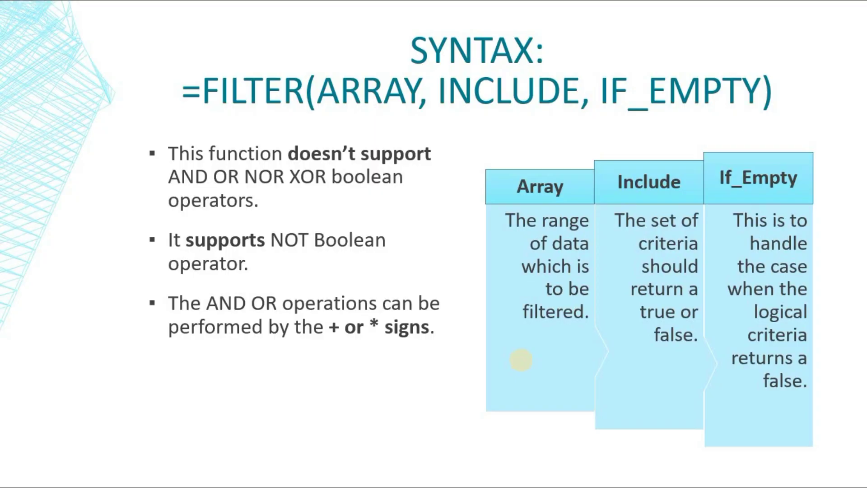
{"action": "key", "text": "Right"}
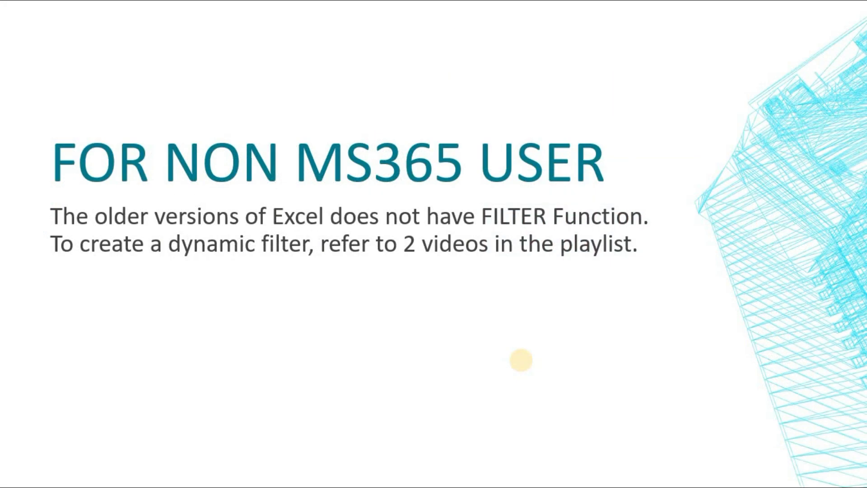